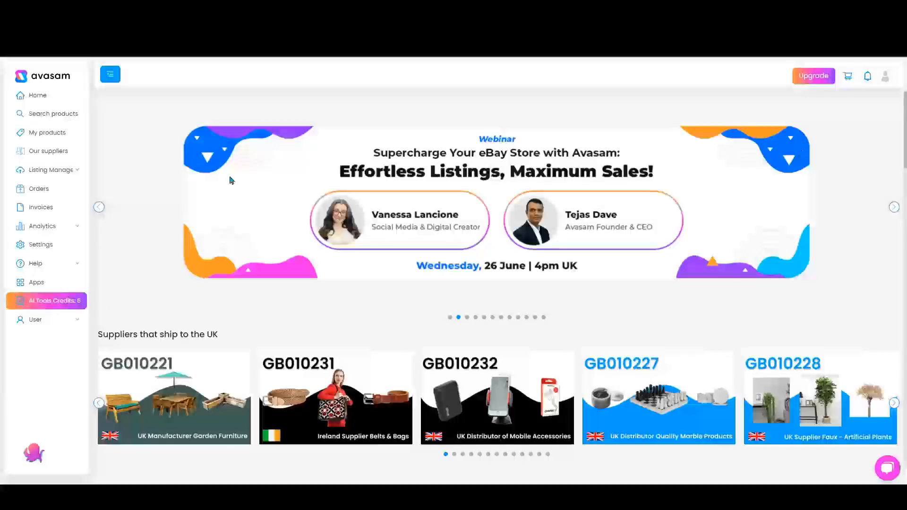
# Add a new Shopline sales channel integration and submit Masava-Store as its account name
pyautogui.click(34, 246)
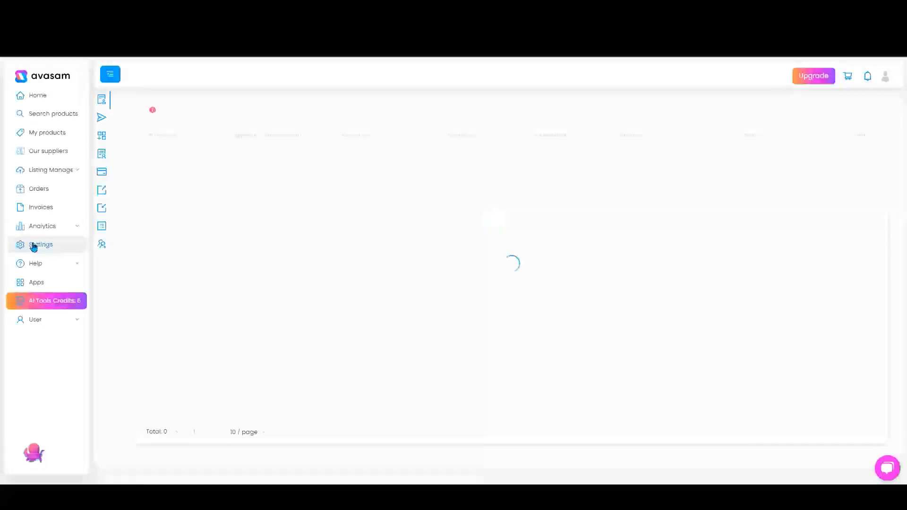
pyautogui.click(140, 142)
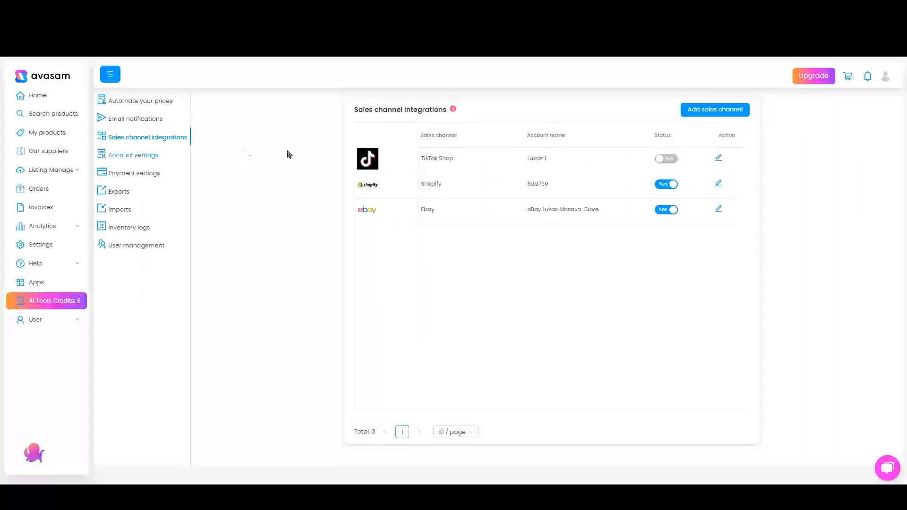
pyautogui.click(714, 112)
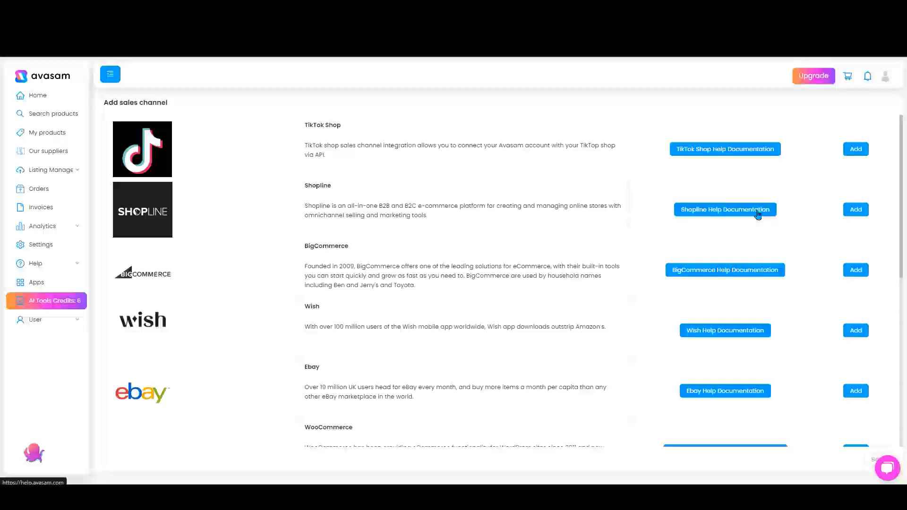
pyautogui.click(856, 211)
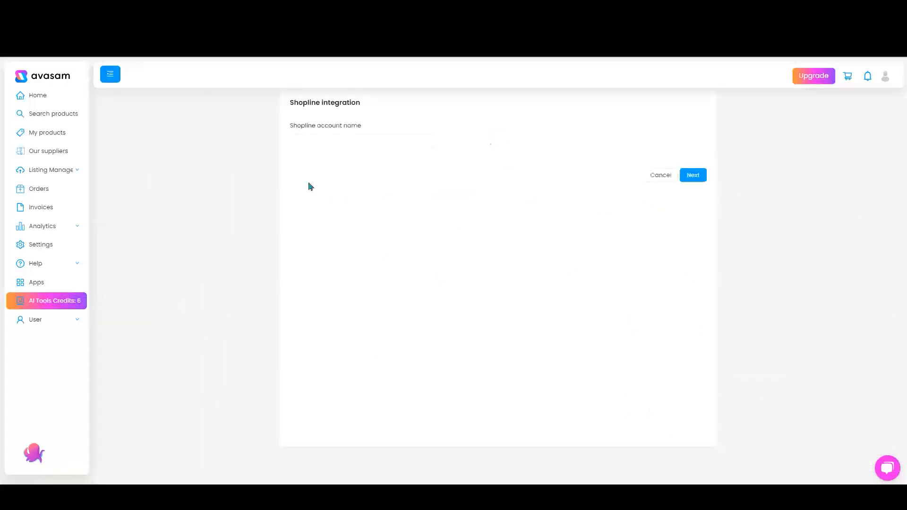
pyautogui.click(336, 139)
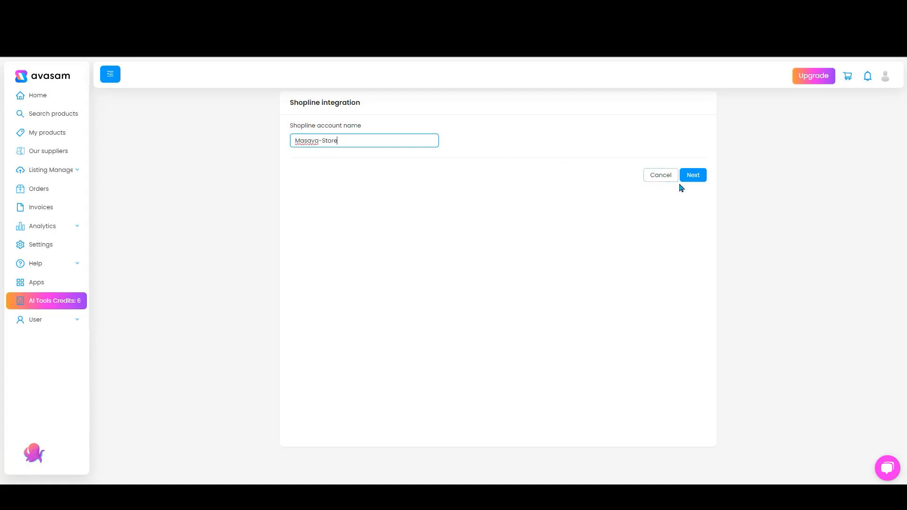
pyautogui.click(693, 176)
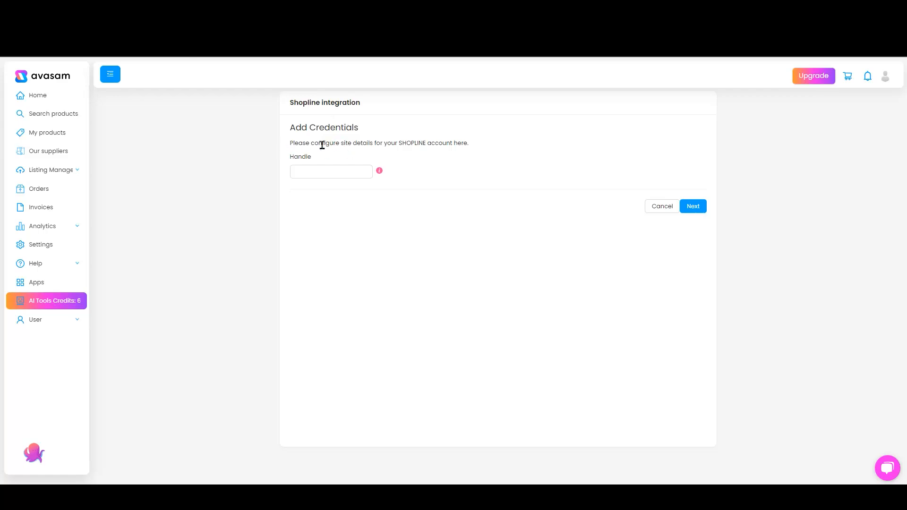
# Enter masava-store as the Shopline handle and proceed to the authorization stage
pyautogui.moveTo(380, 173)
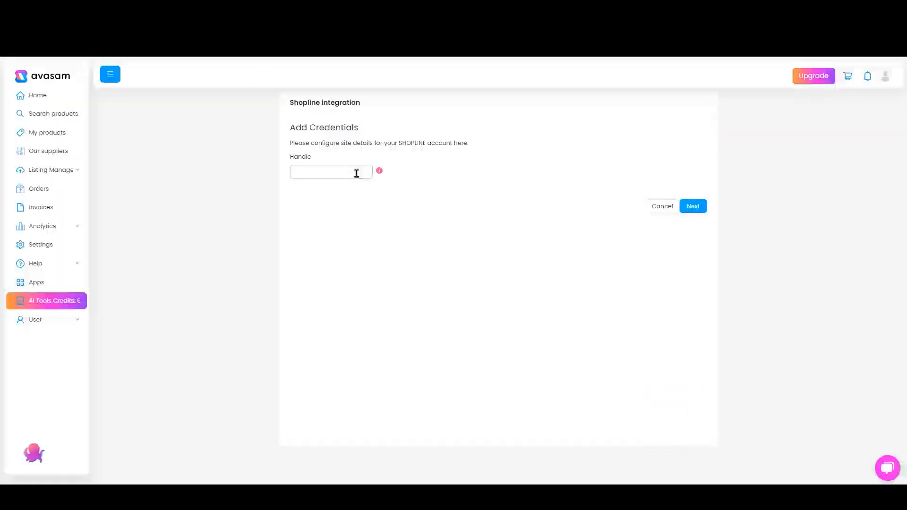
pyautogui.click(354, 171)
pyautogui.hotkey('ctrl', 'v')
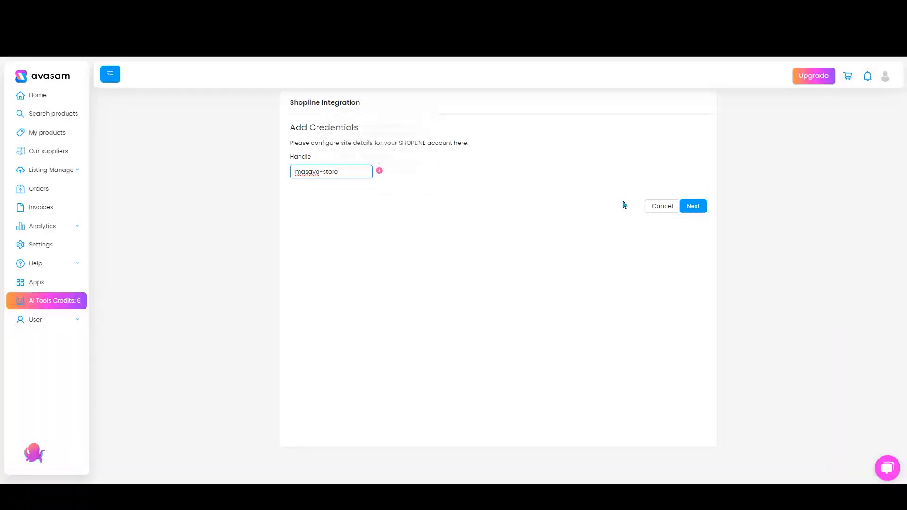
pyautogui.click(689, 206)
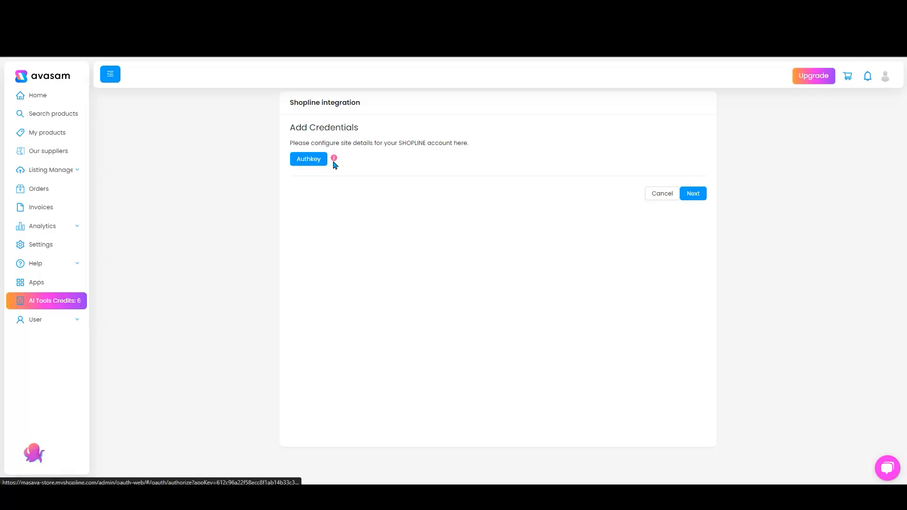
# Generate the Shopline authorization token, close the authorization page and proceed to the channel options
pyautogui.moveTo(334, 162)
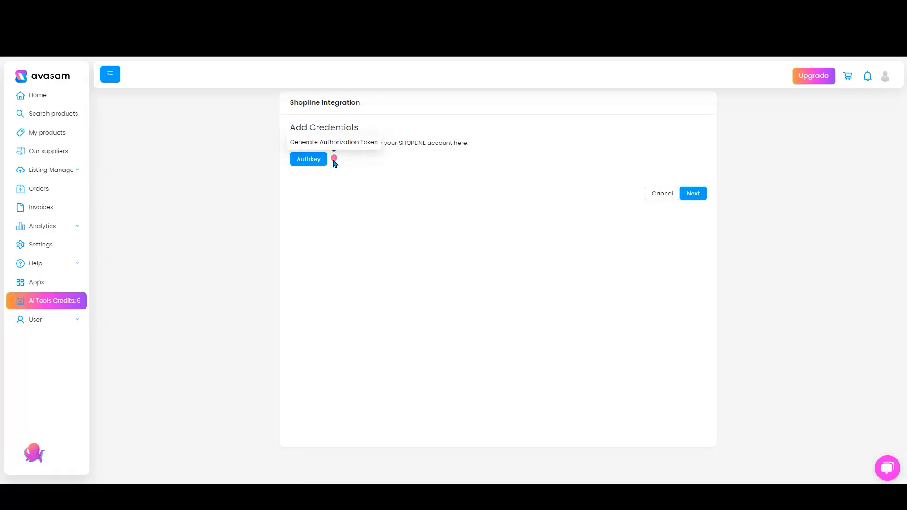
pyautogui.click(314, 159)
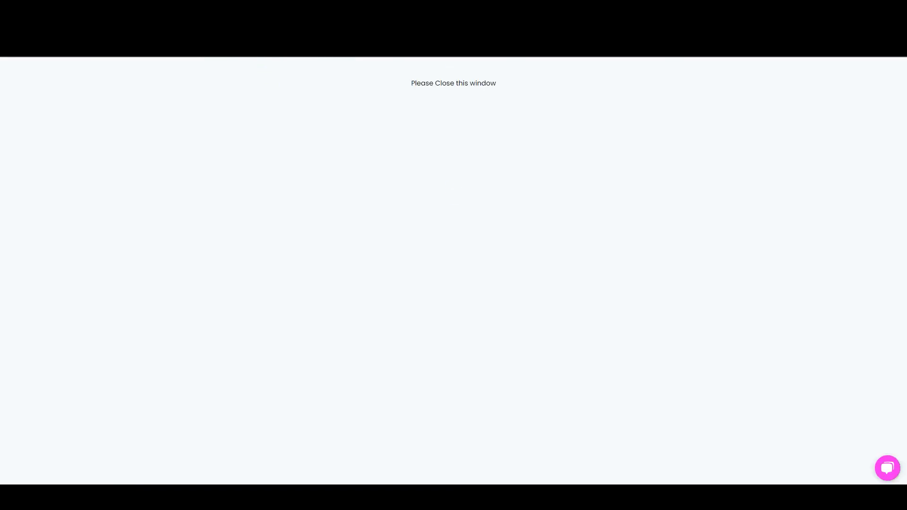
pyautogui.click(253, 10)
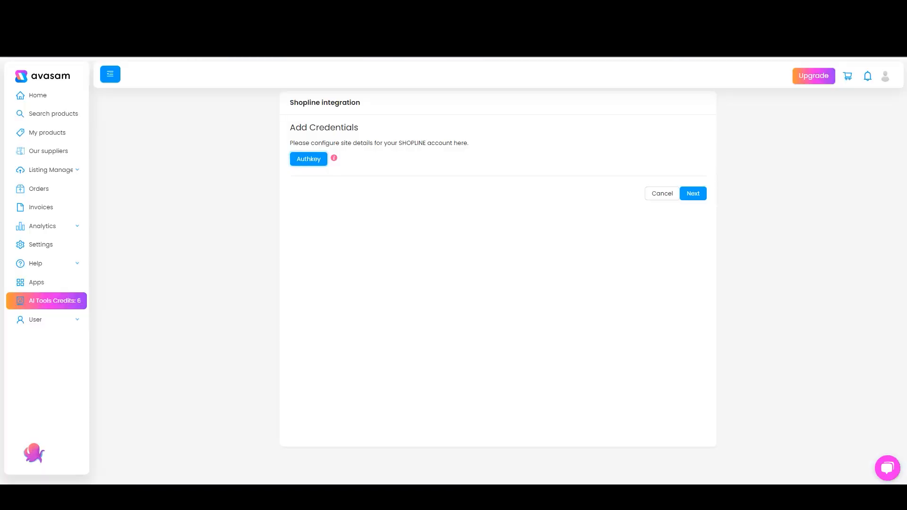
pyautogui.click(694, 196)
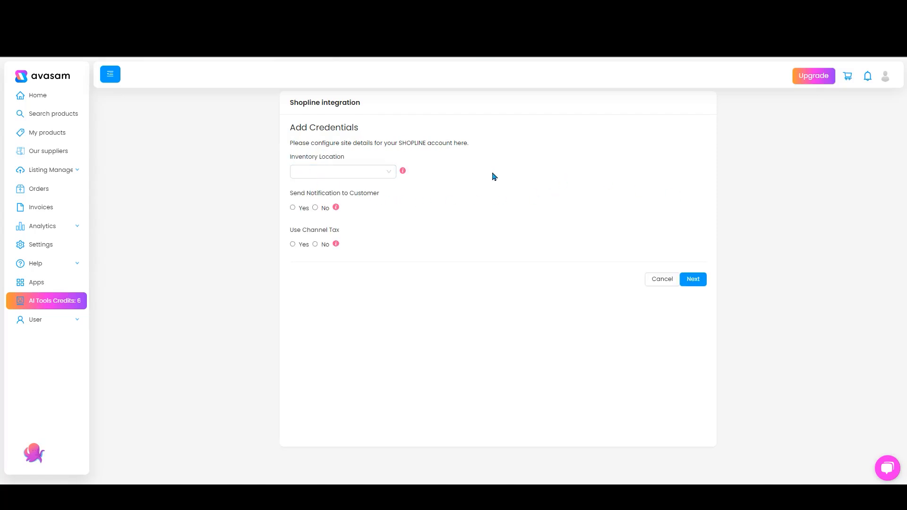
# Set the inventory location to Default, answer Yes to customer notifications and channel tax, and complete the Shopline integration
pyautogui.click(362, 173)
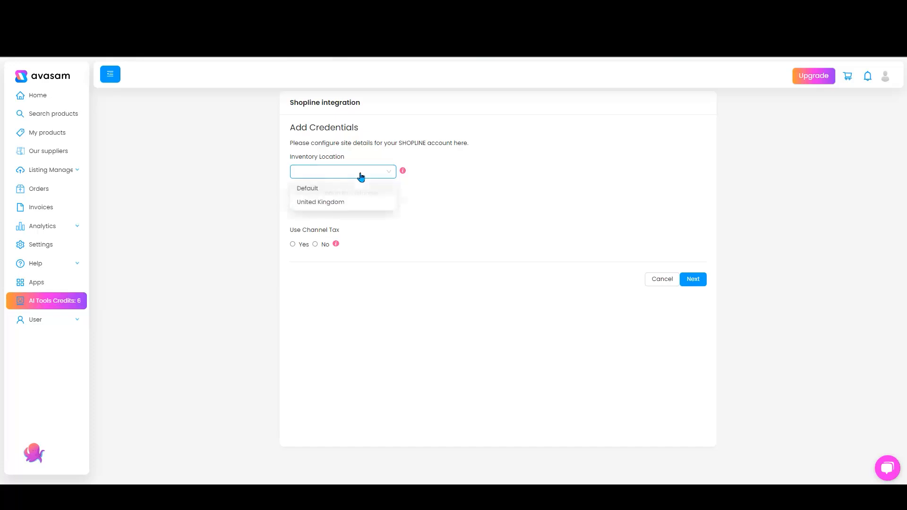
pyautogui.moveTo(405, 173)
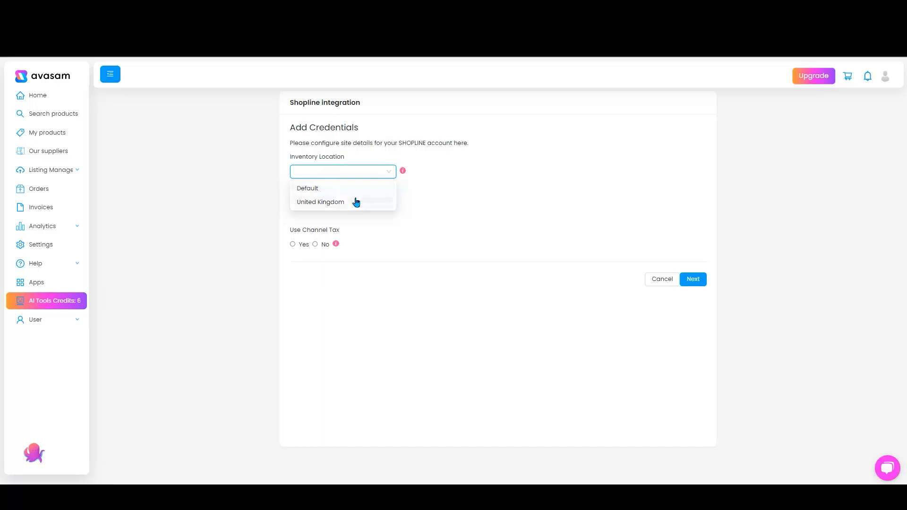
pyautogui.click(336, 191)
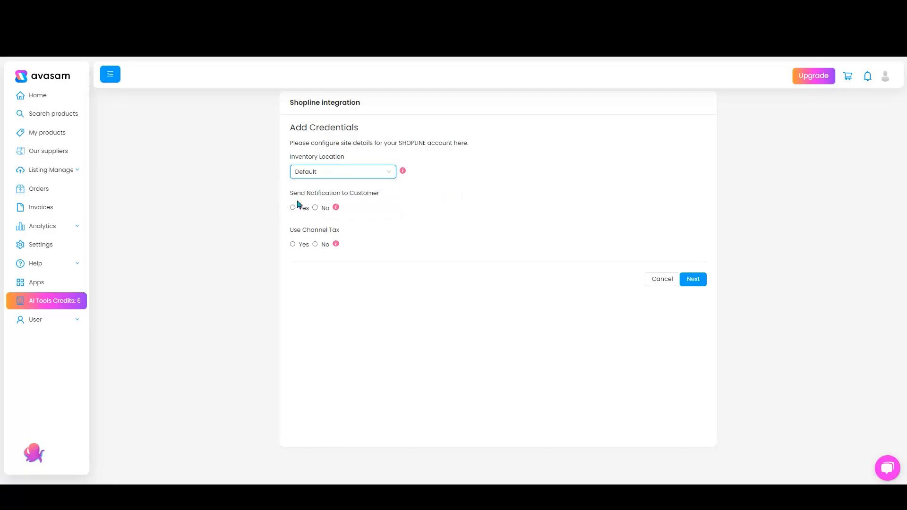
pyautogui.moveTo(339, 212)
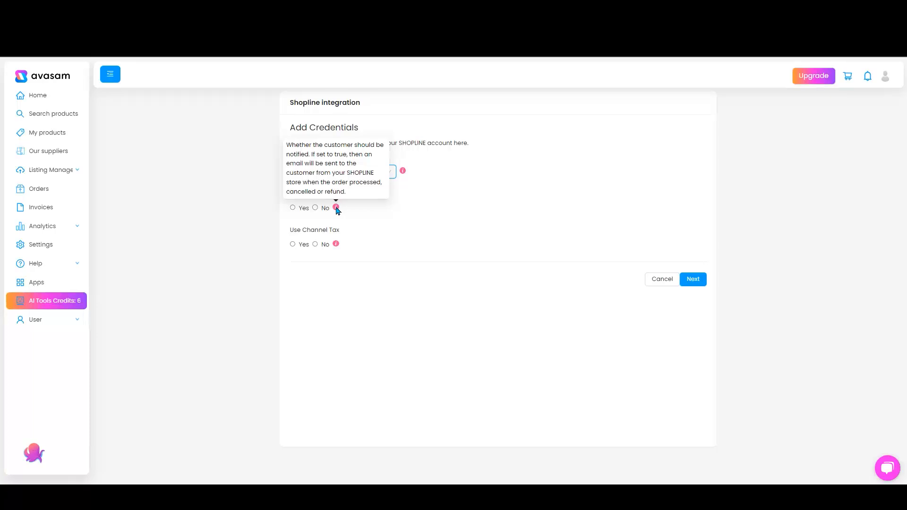
pyautogui.click(293, 208)
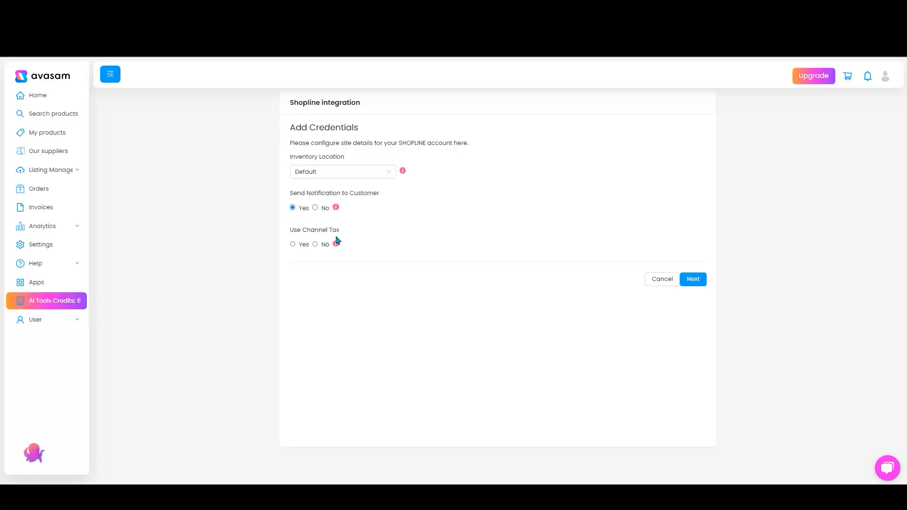
pyautogui.moveTo(336, 248)
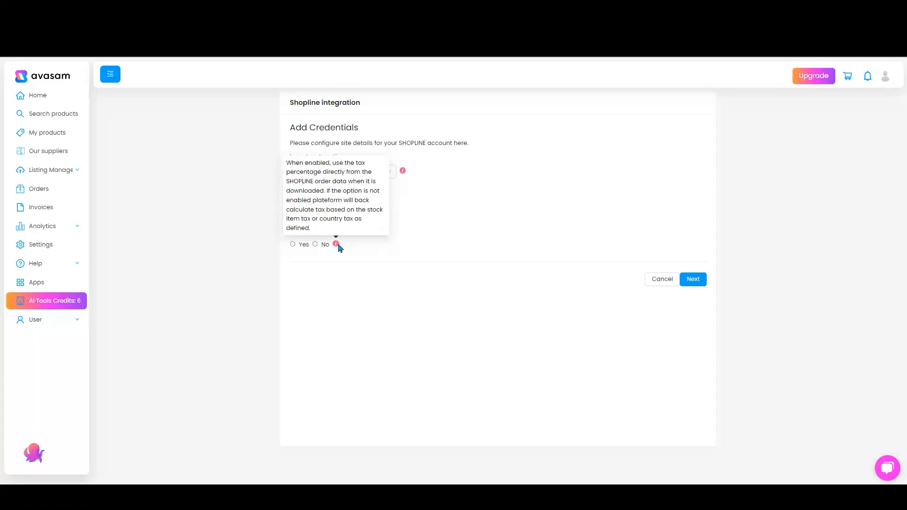
pyautogui.click(293, 245)
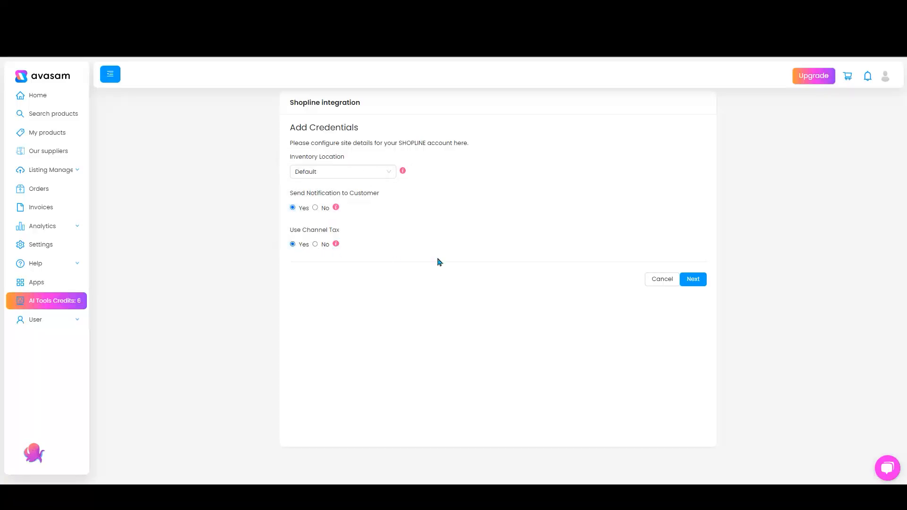
pyautogui.click(686, 280)
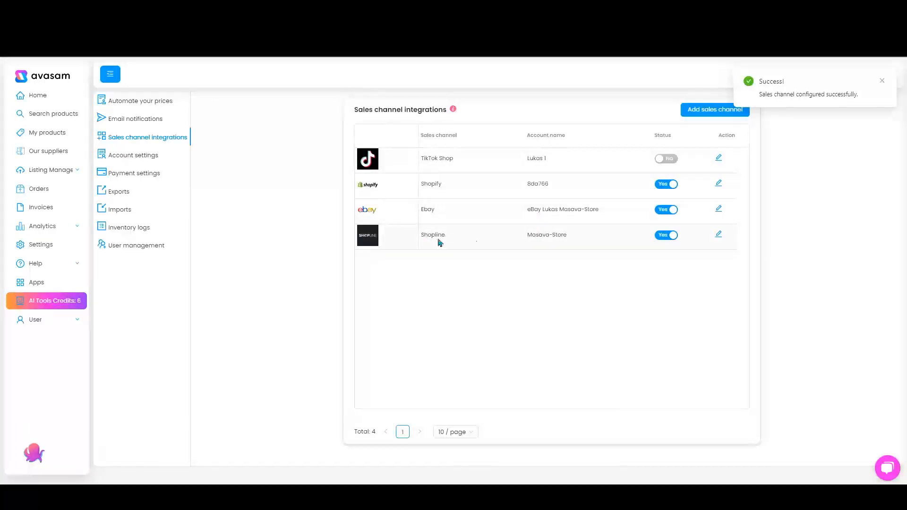
# In the Shopline channel's shipping mapping, map Royal Mail to Standard Tracked (2 to 4 days)
pyautogui.click(719, 239)
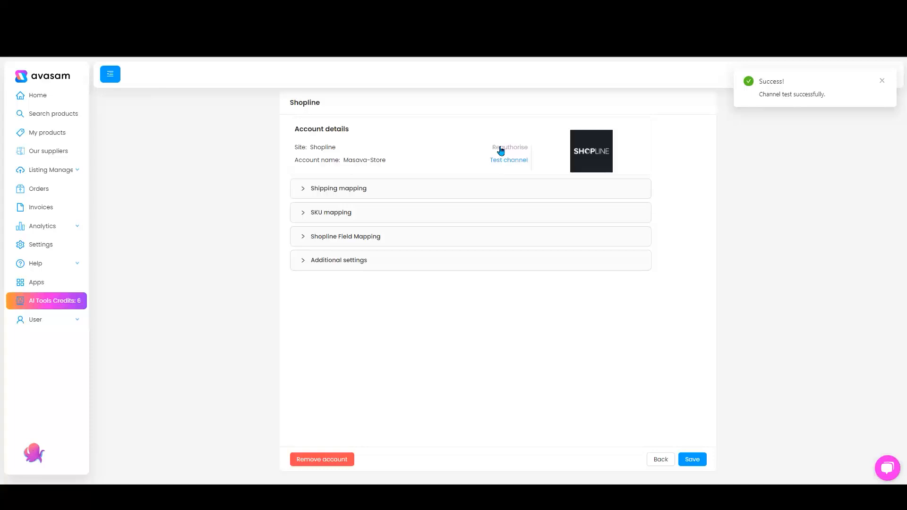
pyautogui.click(378, 192)
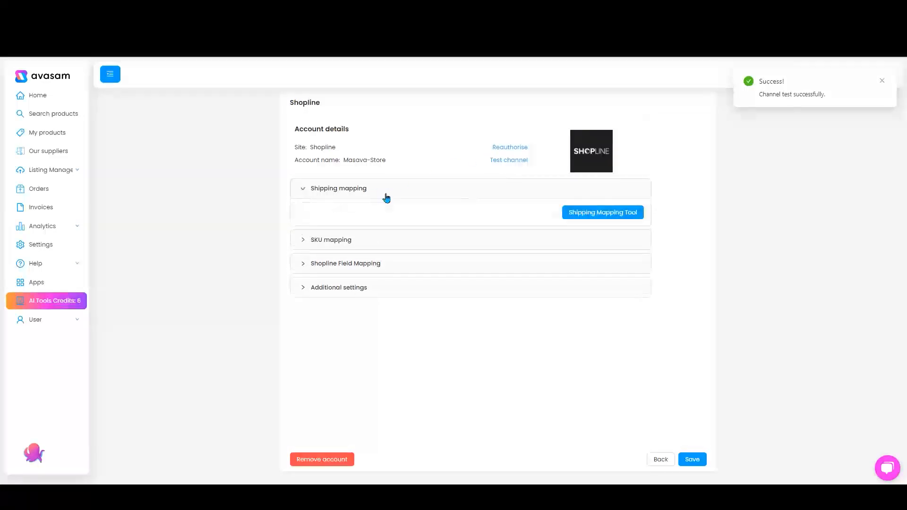
pyautogui.click(572, 213)
pyautogui.click(248, 138)
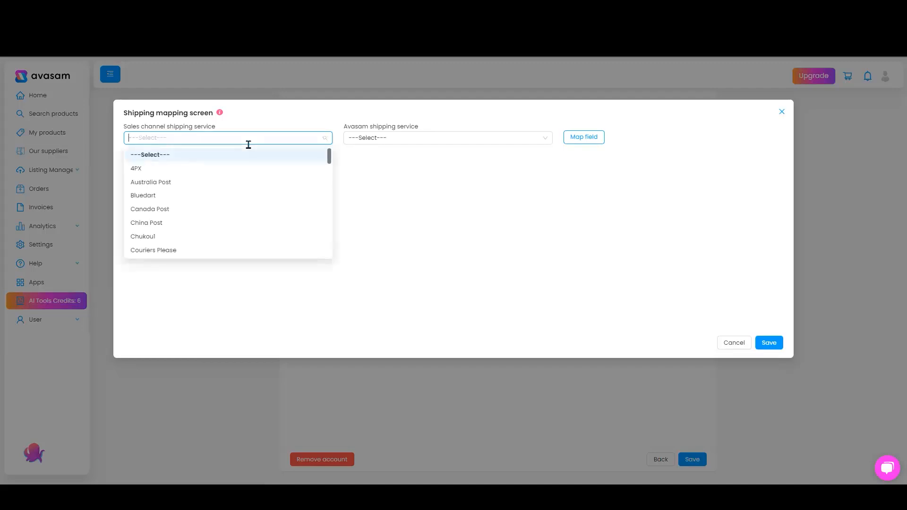
pyautogui.scroll(-10, 246, 183)
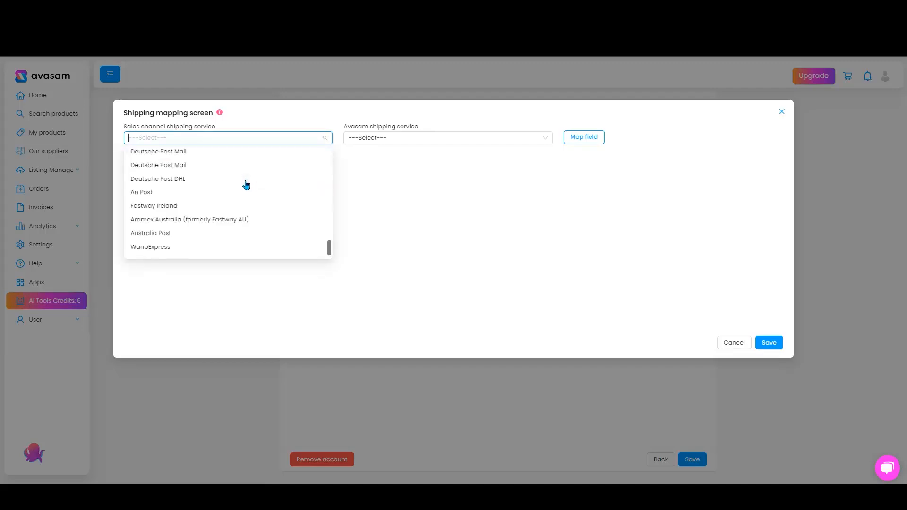
pyautogui.scroll(5, 245, 184)
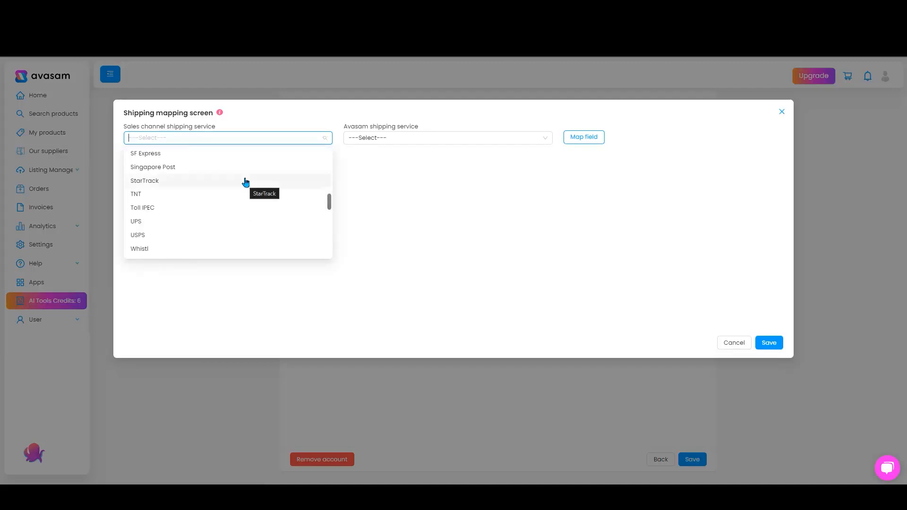
pyautogui.write('roy')
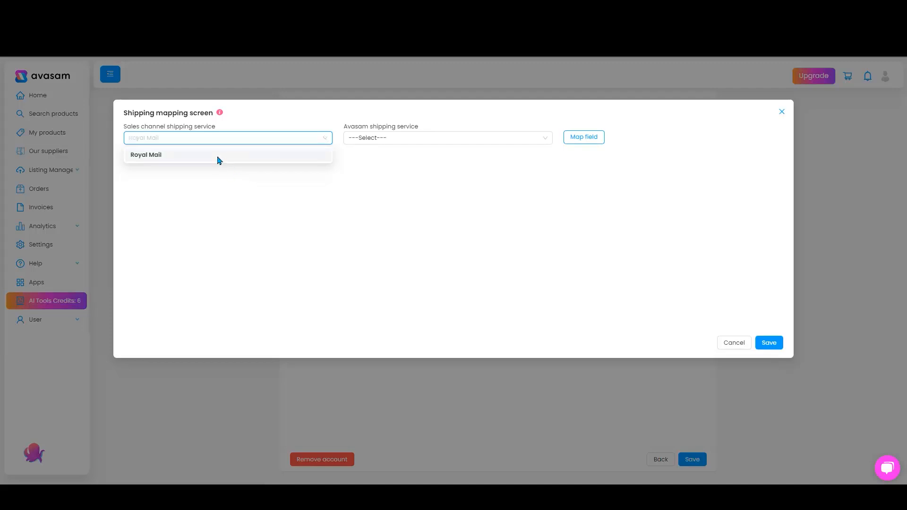
pyautogui.click(218, 157)
pyautogui.click(405, 140)
pyautogui.click(413, 180)
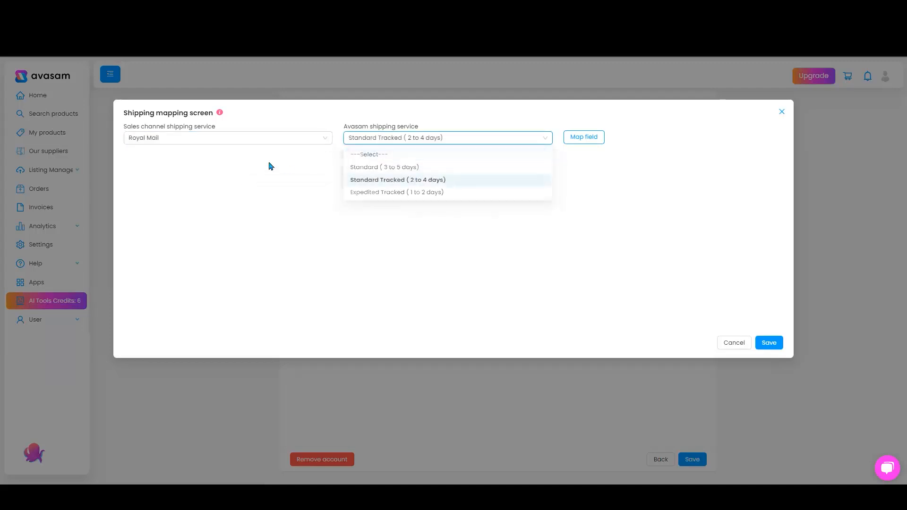
pyautogui.click(584, 139)
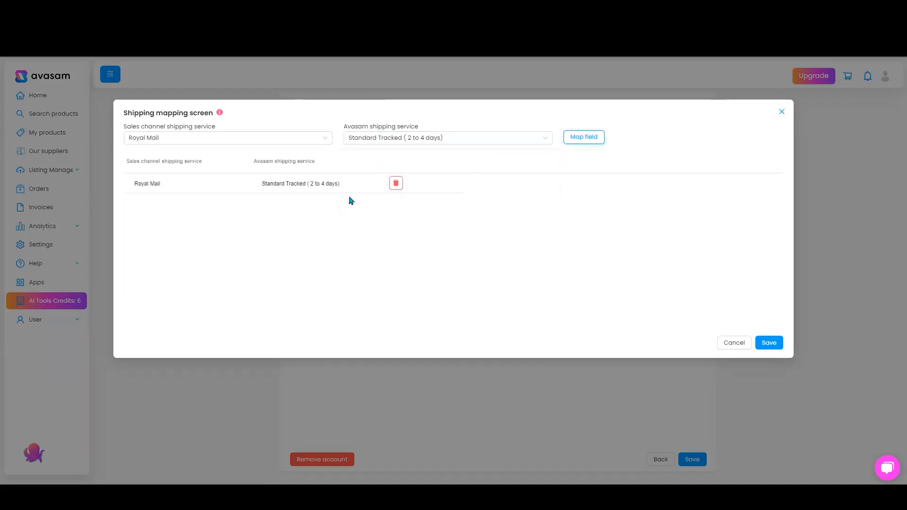
# Add a second shipping mapping from Royal Mail to Standard (3 to 5 days) and save the mappings
pyautogui.click(366, 142)
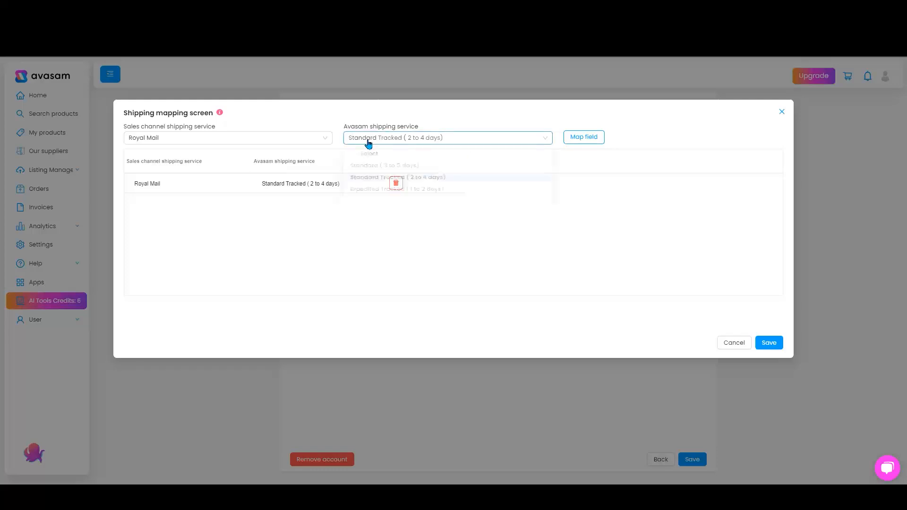
pyautogui.click(419, 167)
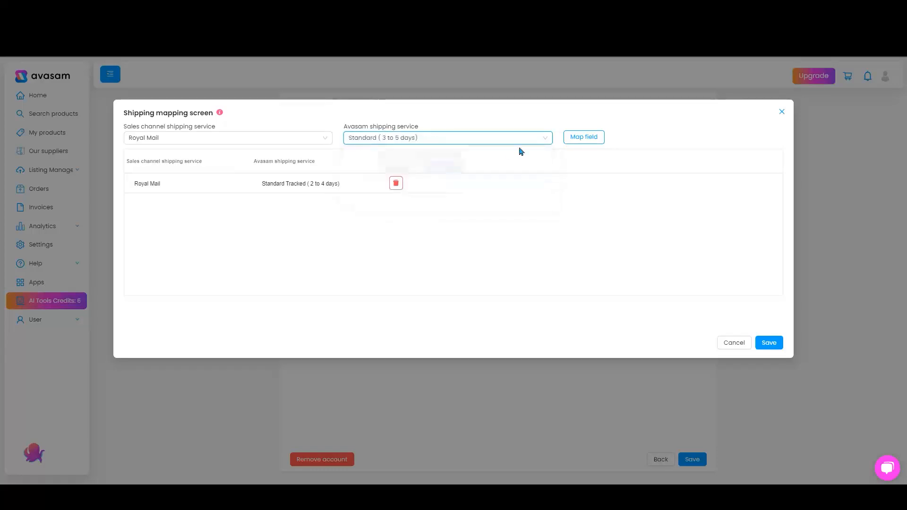
pyautogui.click(574, 138)
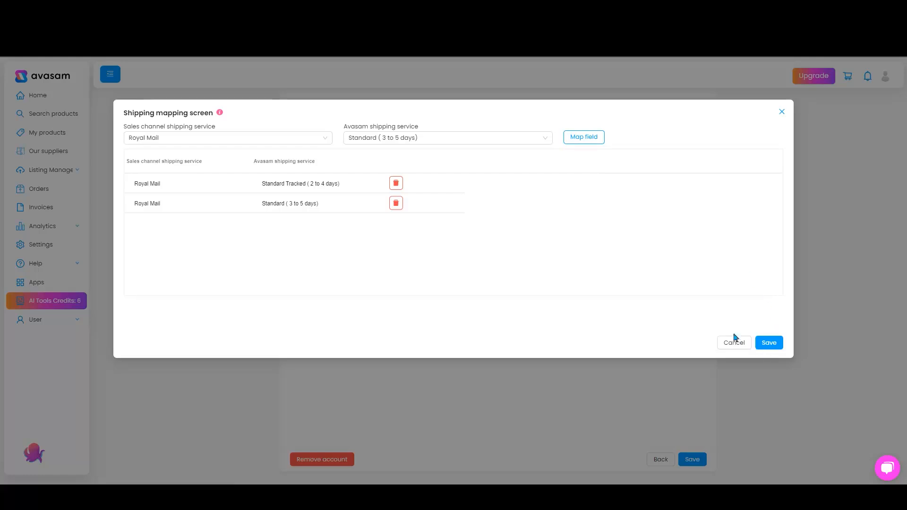
pyautogui.click(762, 352)
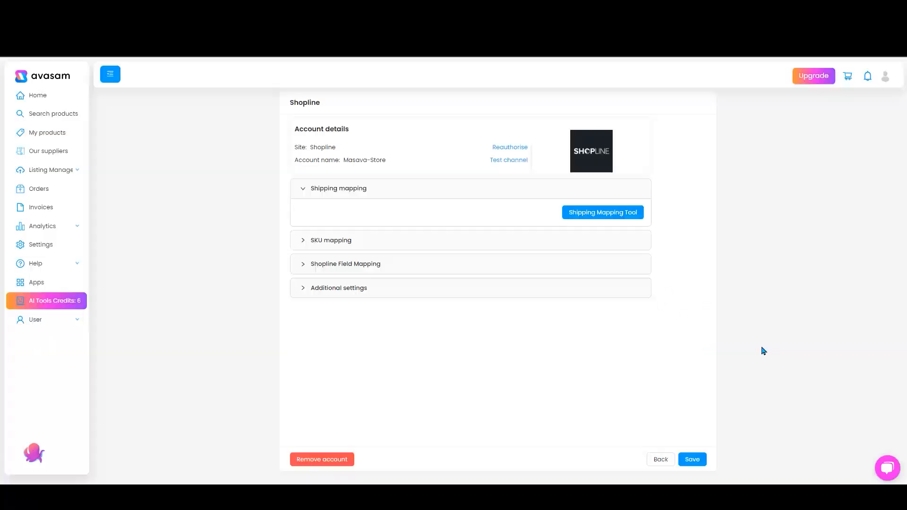
# Review the SKU mapping options of the Shopline channel and collapse them again
pyautogui.click(458, 239)
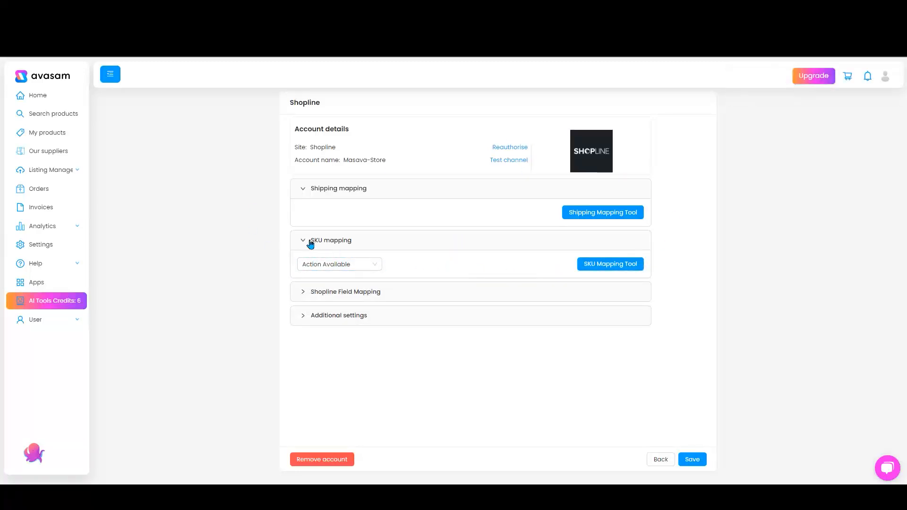
pyautogui.click(344, 243)
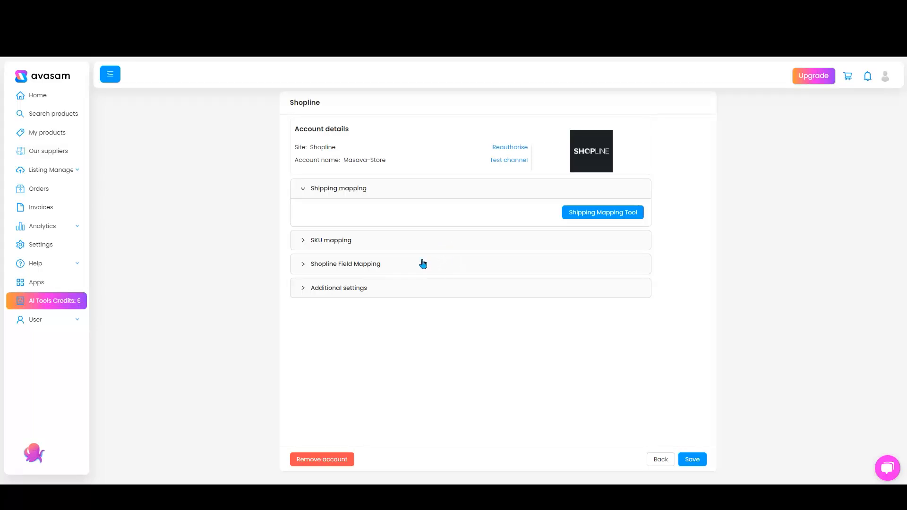
# Examine the Avasam and Shopline fields available for mapping under the Shopline field mapping
pyautogui.click(393, 267)
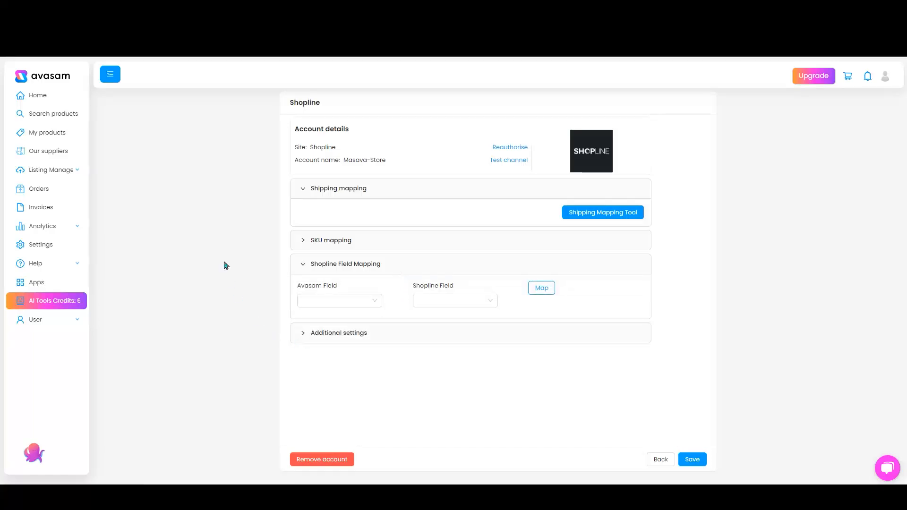
pyautogui.click(360, 303)
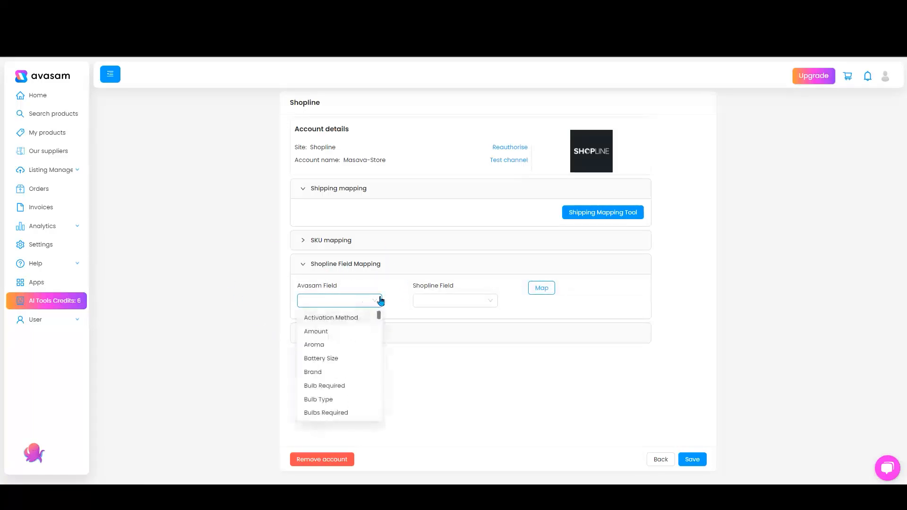
pyautogui.scroll(-15, 343, 333)
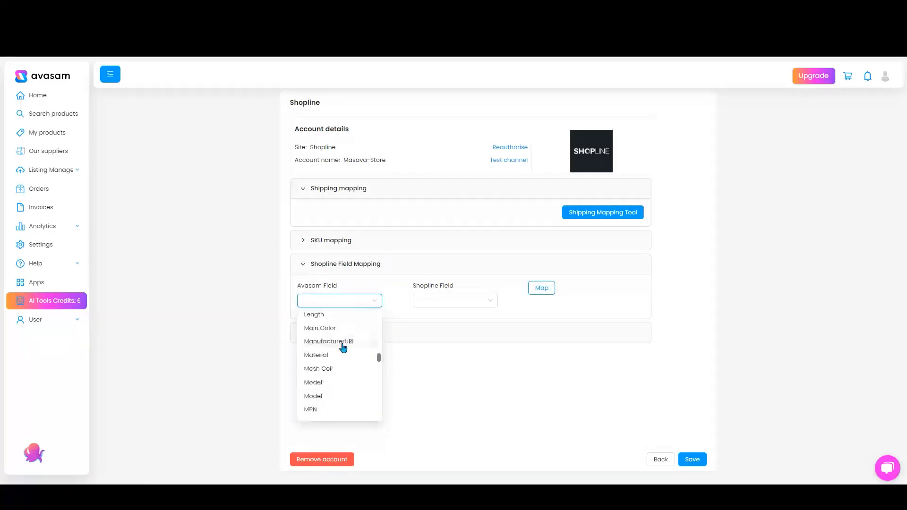
pyautogui.scroll(15, 344, 349)
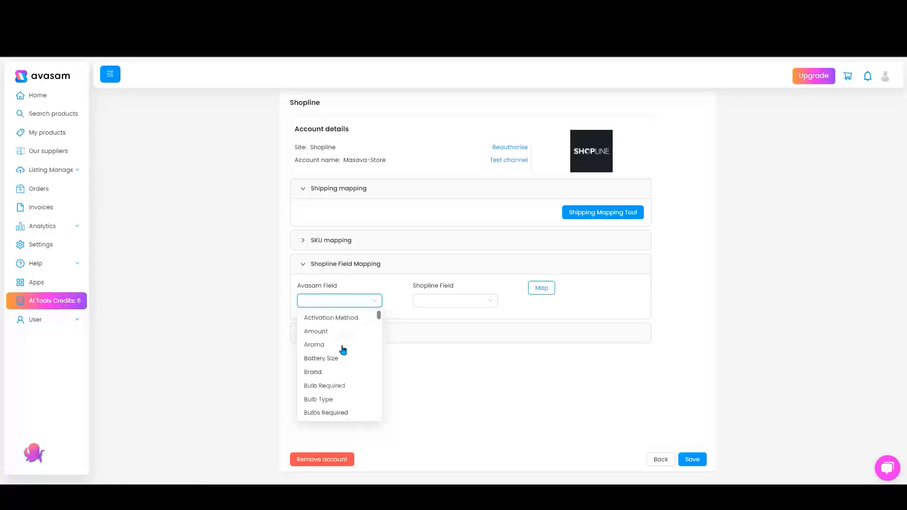
pyautogui.click(454, 301)
pyautogui.click(373, 302)
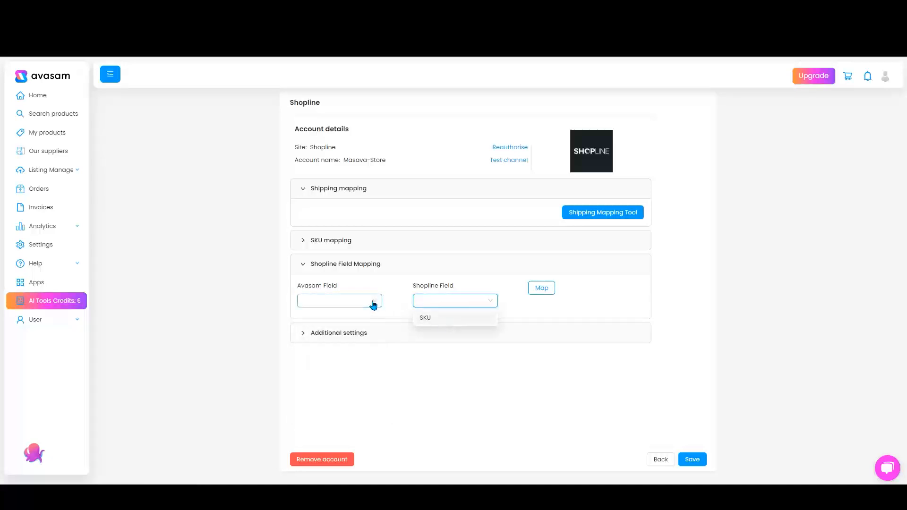
pyautogui.scroll(-15, 331, 326)
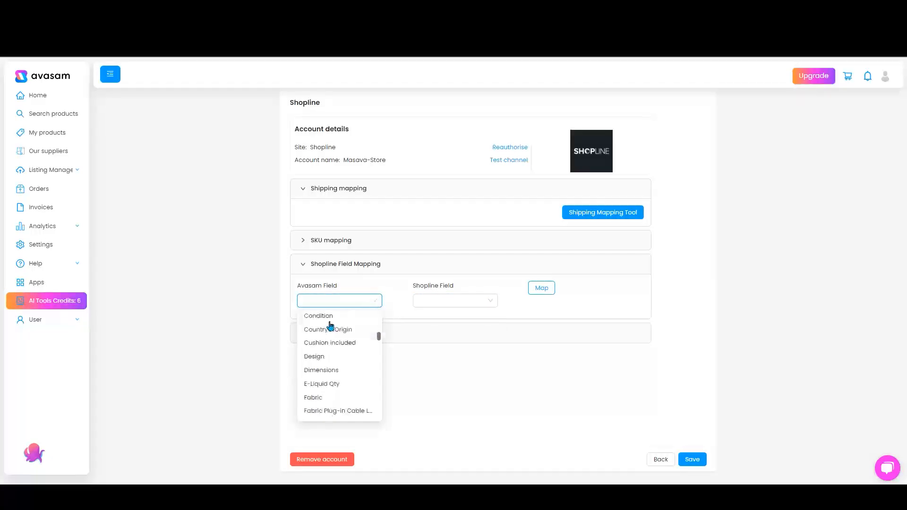
pyautogui.scroll(5, 340, 347)
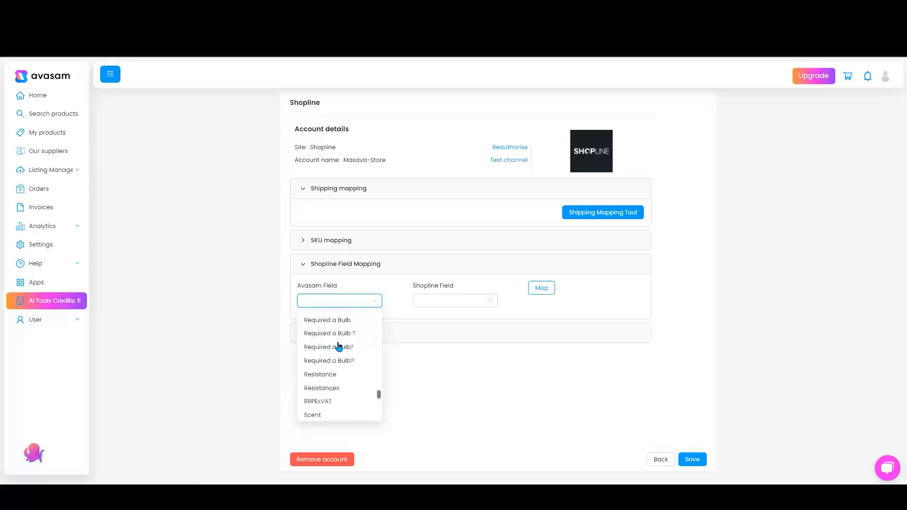
pyautogui.click(440, 305)
pyautogui.click(443, 305)
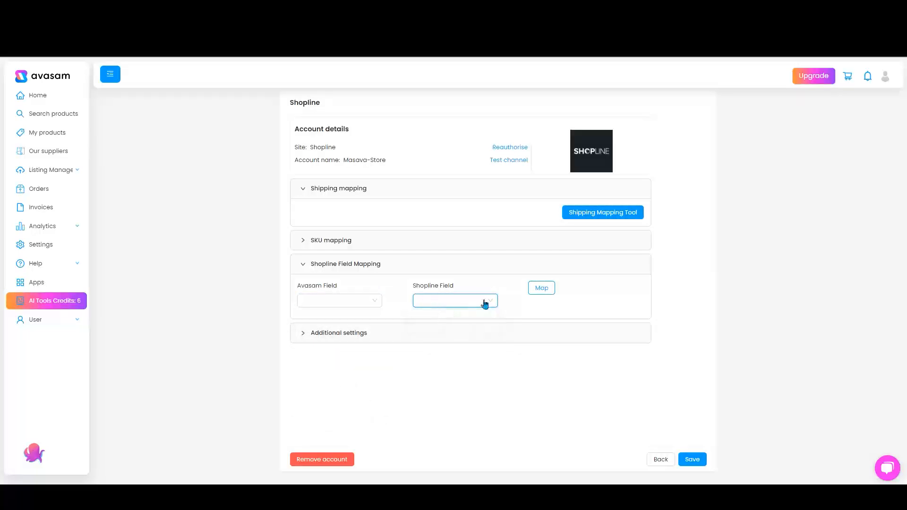
# Expand the Shopline channel's additional settings and set the inventory policy to Deny
pyautogui.click(412, 338)
pyautogui.scroll(-3, 544, 296)
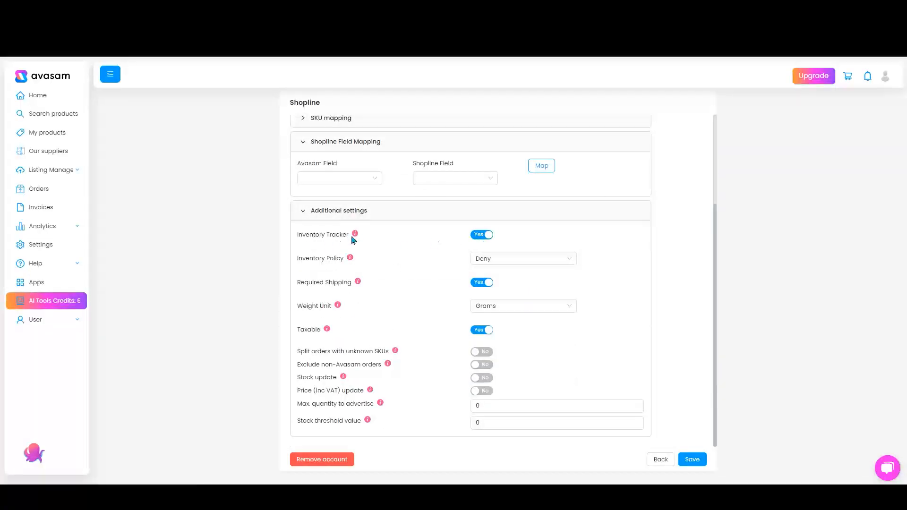
pyautogui.moveTo(355, 237)
pyautogui.moveTo(351, 260)
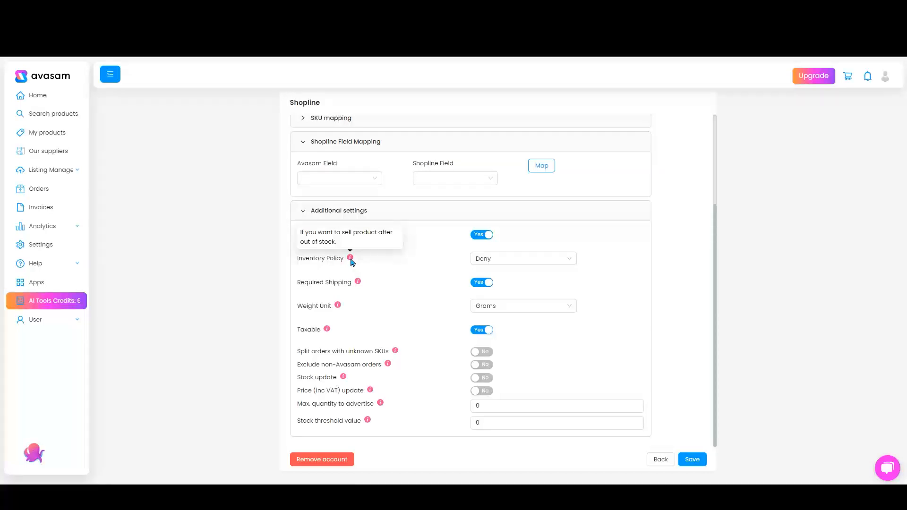
pyautogui.click(498, 258)
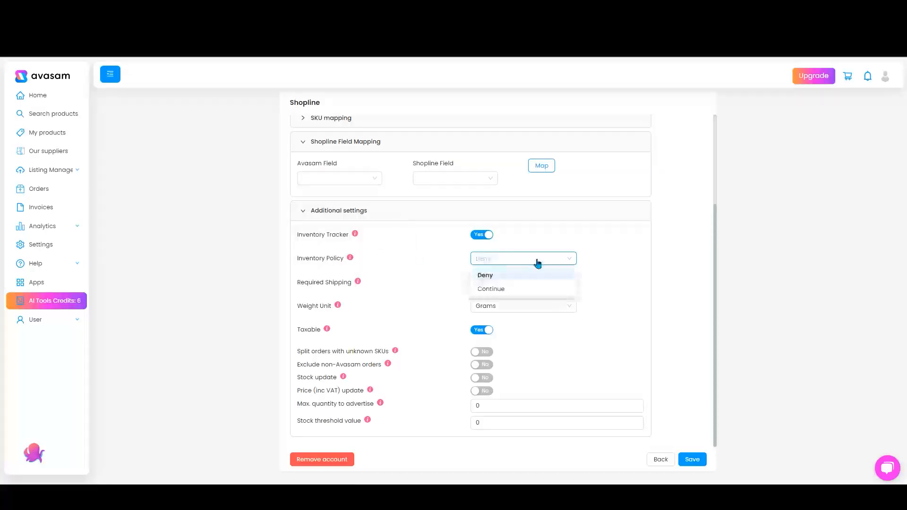
pyautogui.click(519, 279)
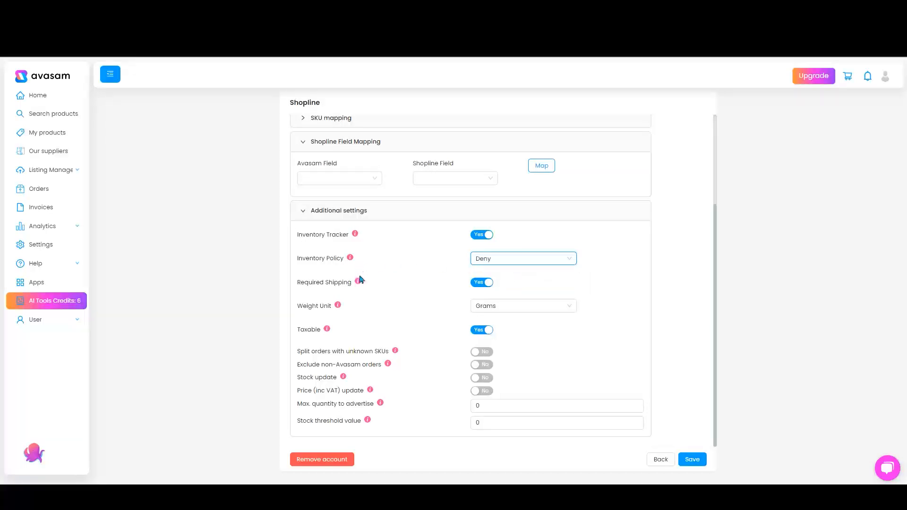
# Check the explanation of required shipping and the weight units available for the Shopline channel
pyautogui.moveTo(358, 283)
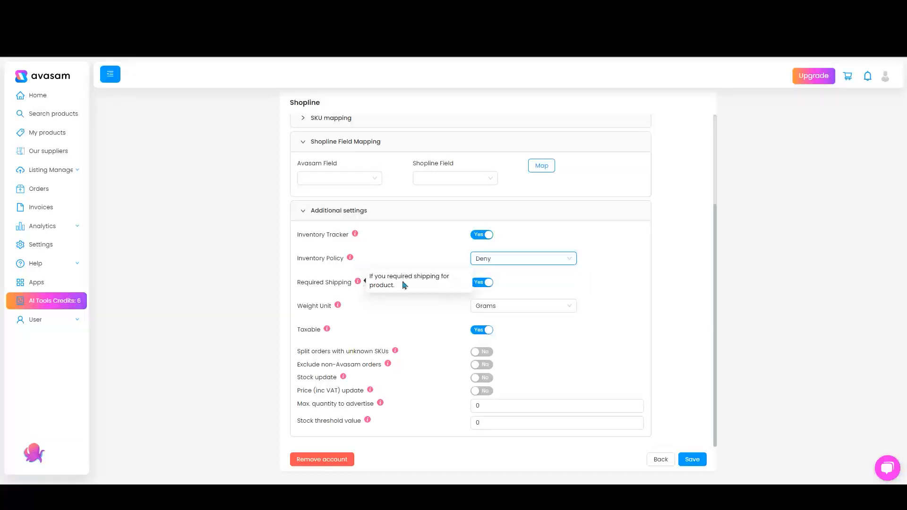
pyautogui.moveTo(340, 311)
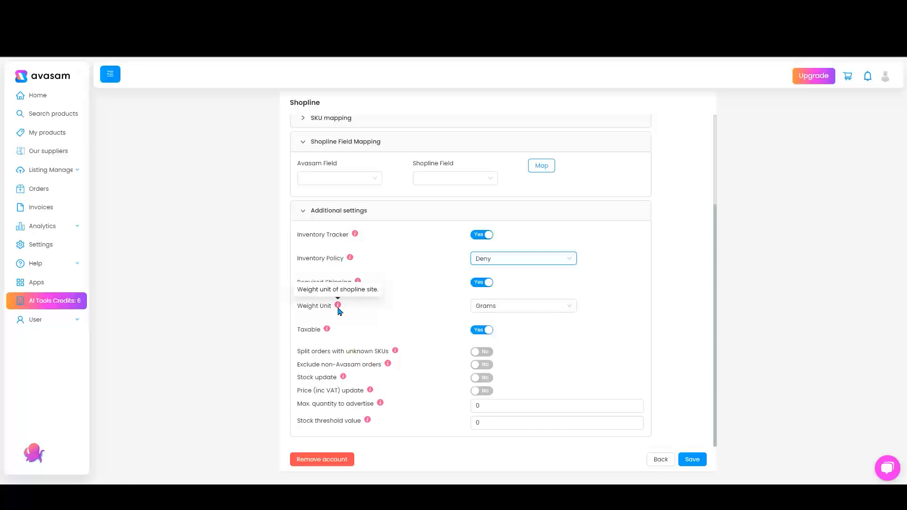
pyautogui.click(498, 308)
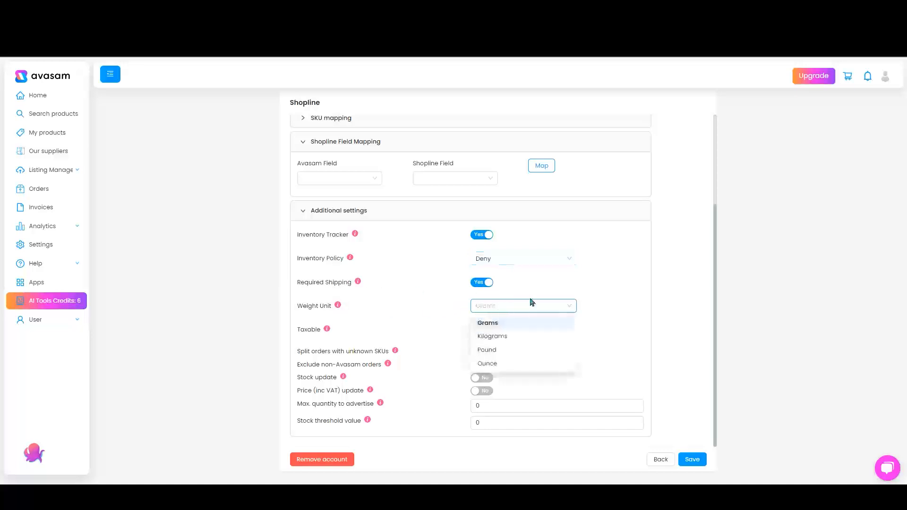
pyautogui.click(611, 307)
# Enable excluding non-Avasam orders, stock updates and price (inc VAT) updates for the Shopline channel
pyautogui.moveTo(326, 332)
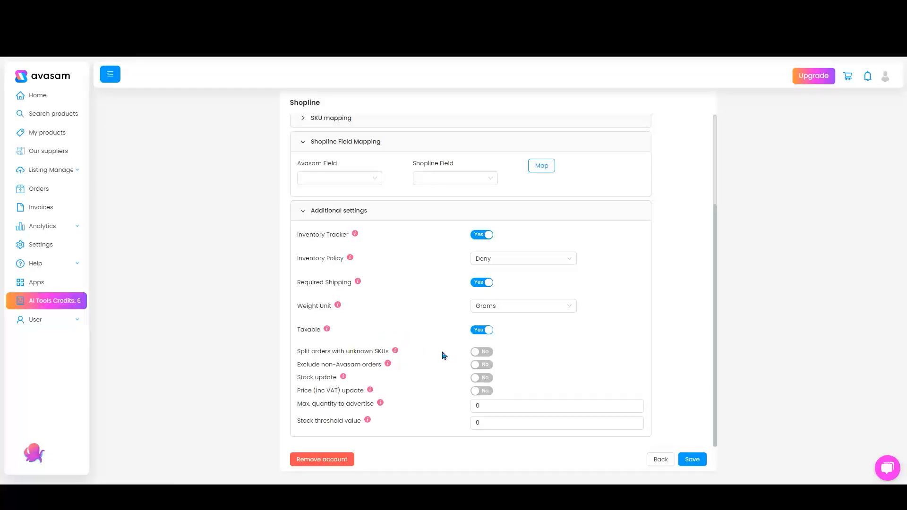
pyautogui.moveTo(397, 352)
pyautogui.click(482, 365)
pyautogui.moveTo(344, 379)
pyautogui.click(482, 378)
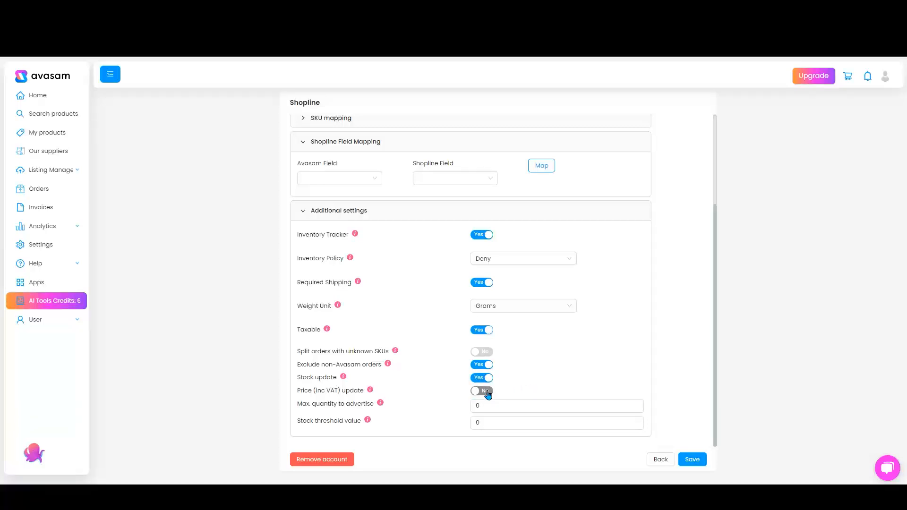
pyautogui.click(487, 392)
# Set the maximum quantity to advertise to 50
pyautogui.click(497, 405)
pyautogui.doubleClick(498, 405)
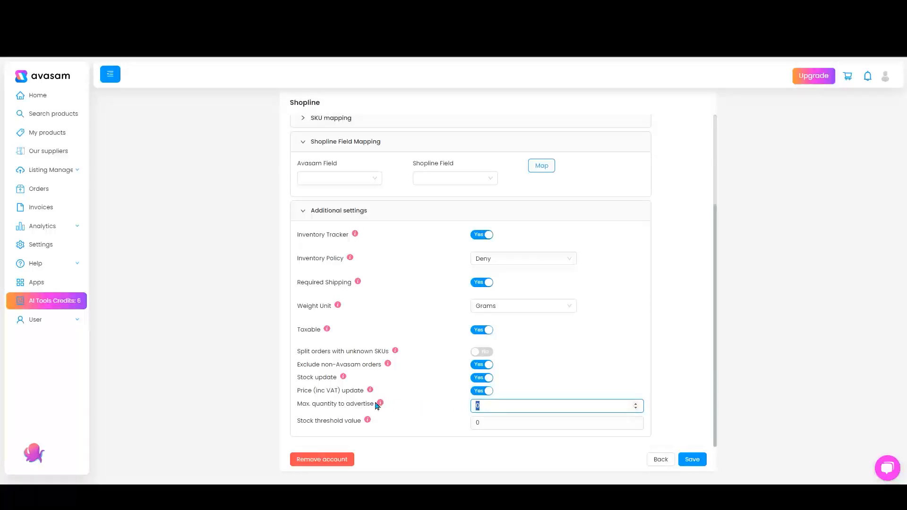
pyautogui.moveTo(381, 404)
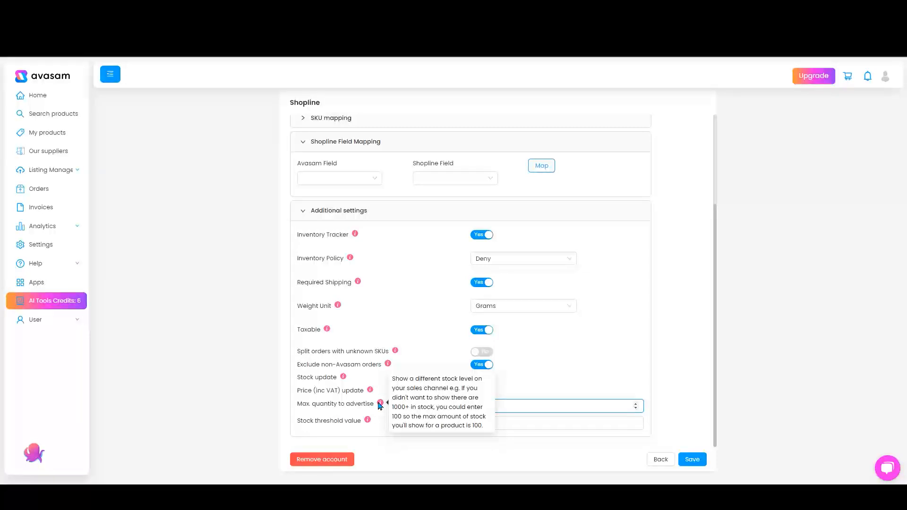
pyautogui.doubleClick(507, 405)
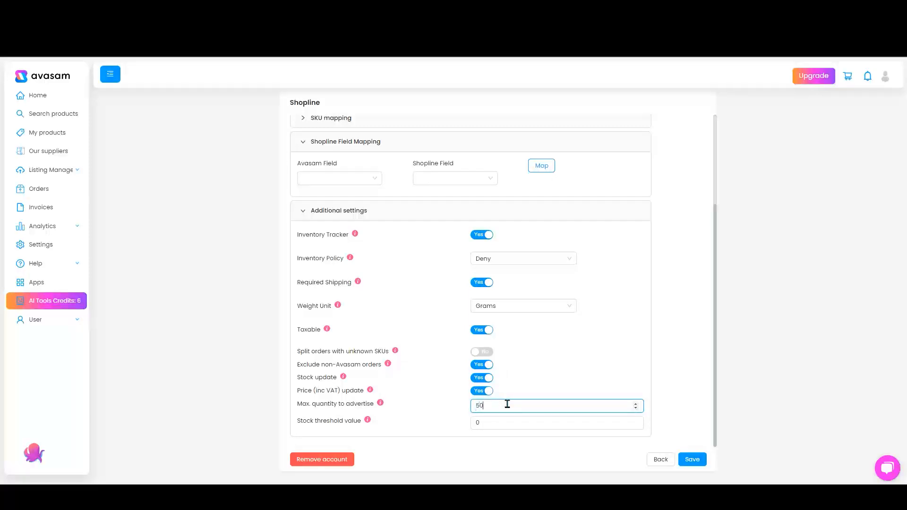
pyautogui.click(427, 409)
# Set the stock threshold value to 5 and save the Shopline channel settings
pyautogui.moveTo(370, 422)
pyautogui.moveTo(519, 420); pyautogui.dragTo(457, 425)
pyautogui.write('5')
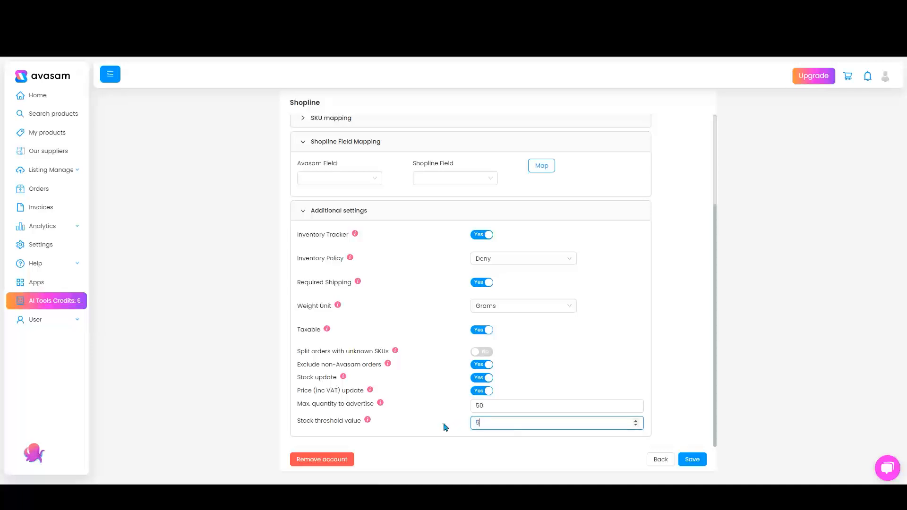
pyautogui.click(443, 424)
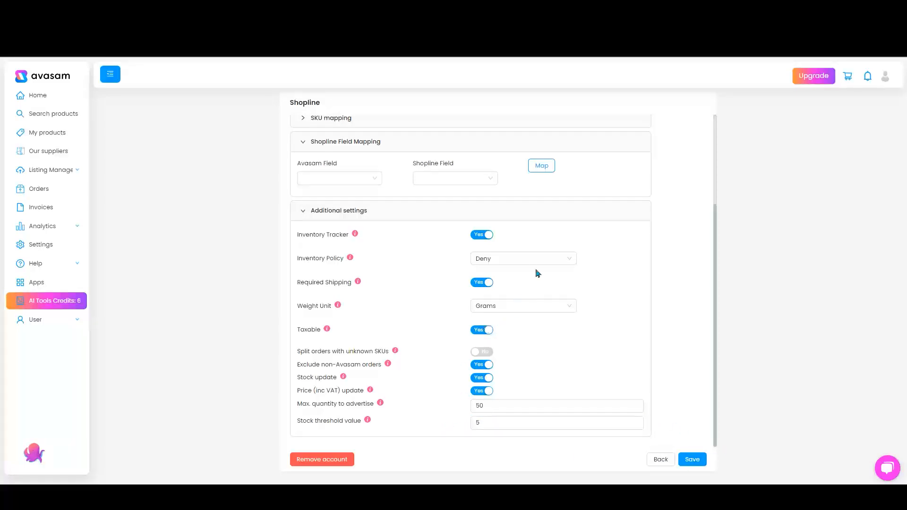
pyautogui.click(694, 460)
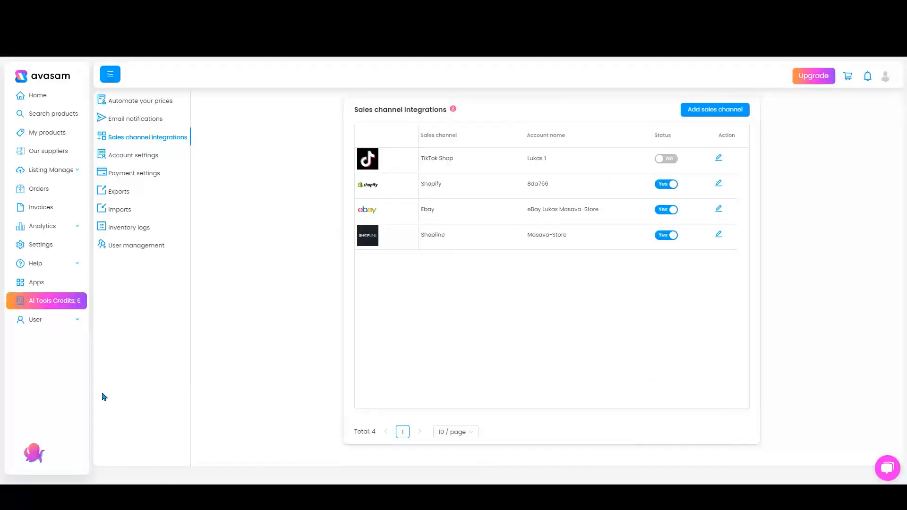
# Show the available help options and open the support live chat
pyautogui.click(55, 262)
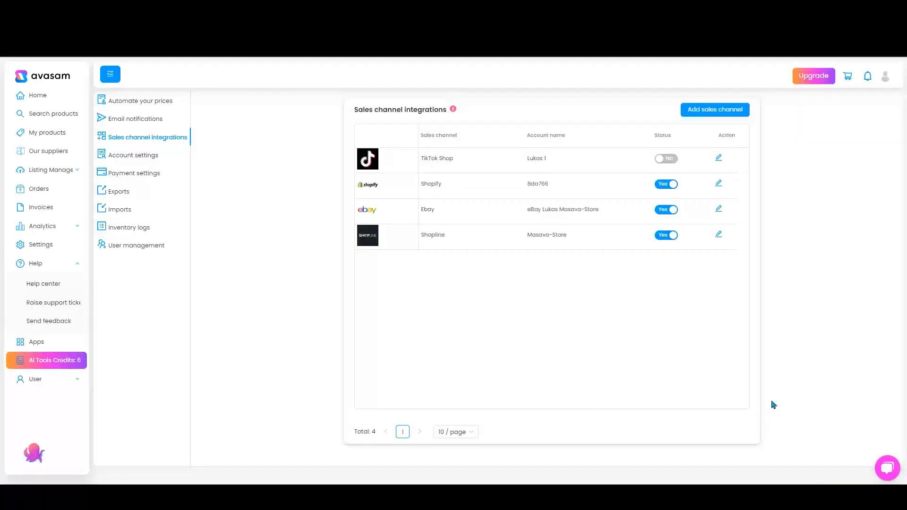
pyautogui.click(886, 468)
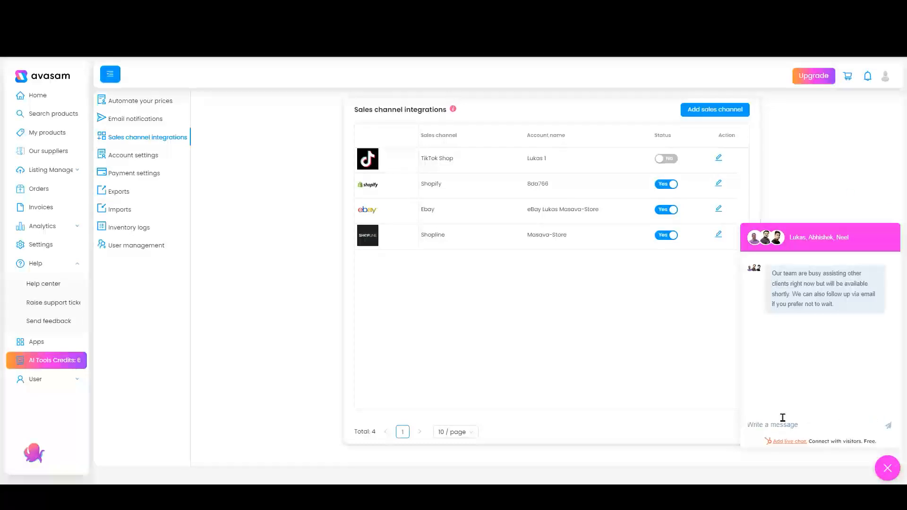